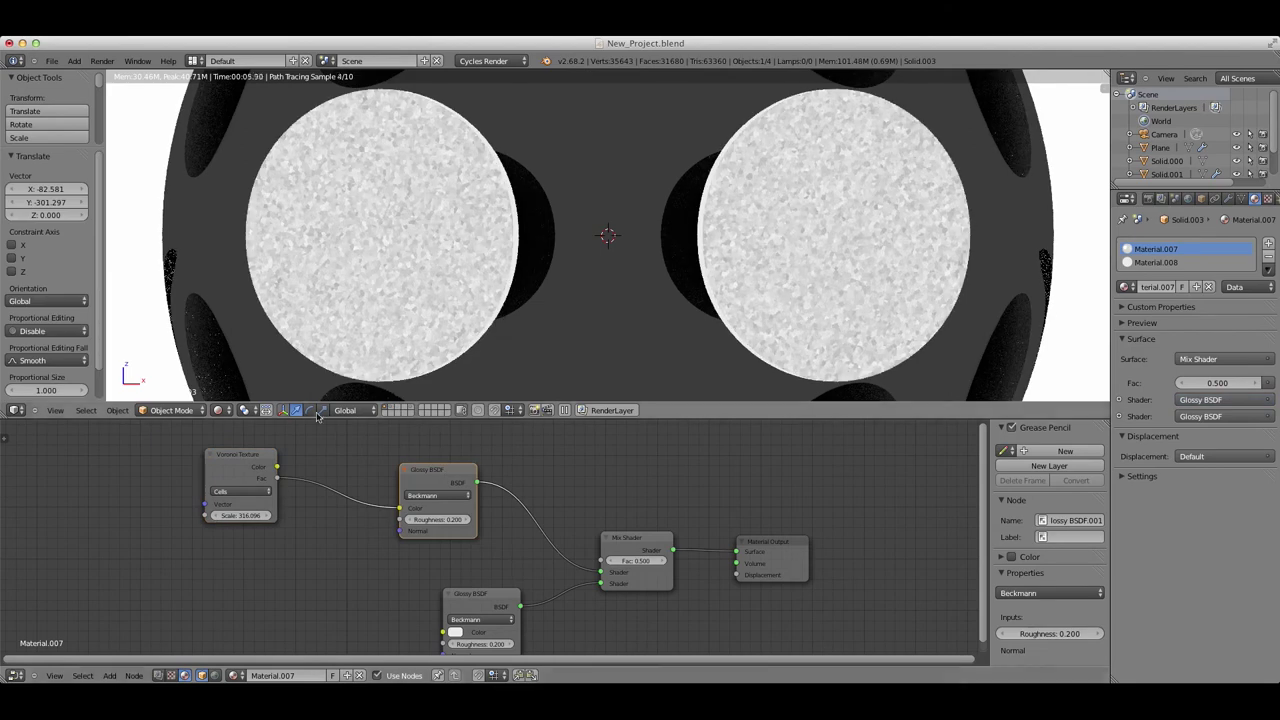
# Step: Delete the Voronoi, ColorRamp and Mix nodes, wiring the lone Glossy BSDF into Material Output
pyautogui.scroll(-8, 622, 315)
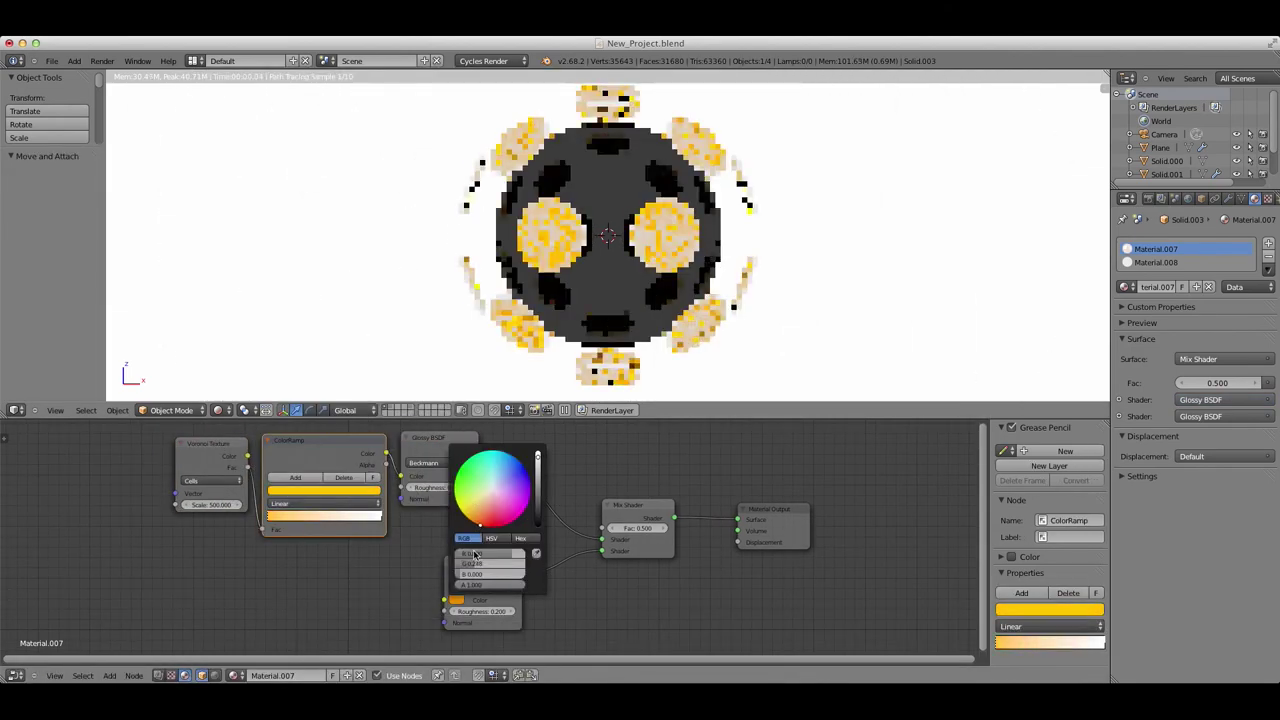
pyautogui.scroll(8, 497, 246)
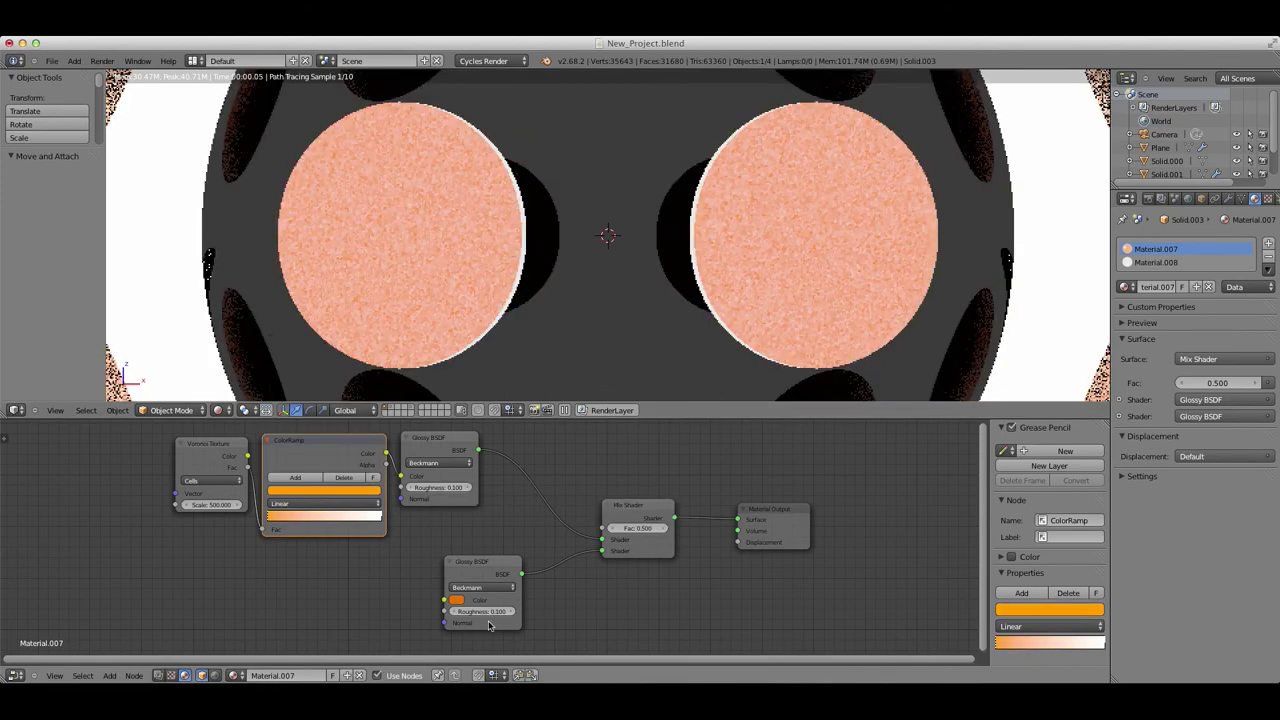
pyautogui.hotkey('shift', 'a')
pyautogui.press('Escape')
pyautogui.press('Delete')
pyautogui.press('Delete')
pyautogui.press('f')
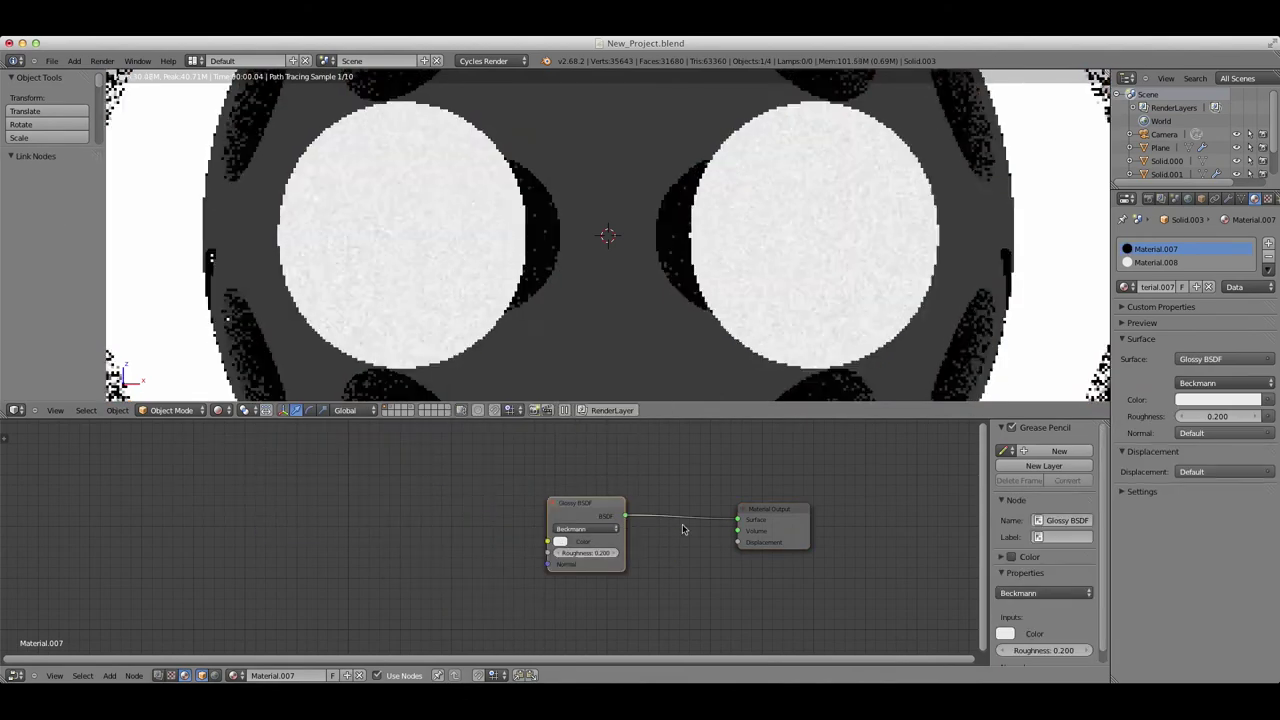
# Step: Add a Mix Shader and a second Glossy BSDF to the disc material
pyautogui.hotkey('ctrl', 'z')
pyautogui.hotkey('shift', 'a')
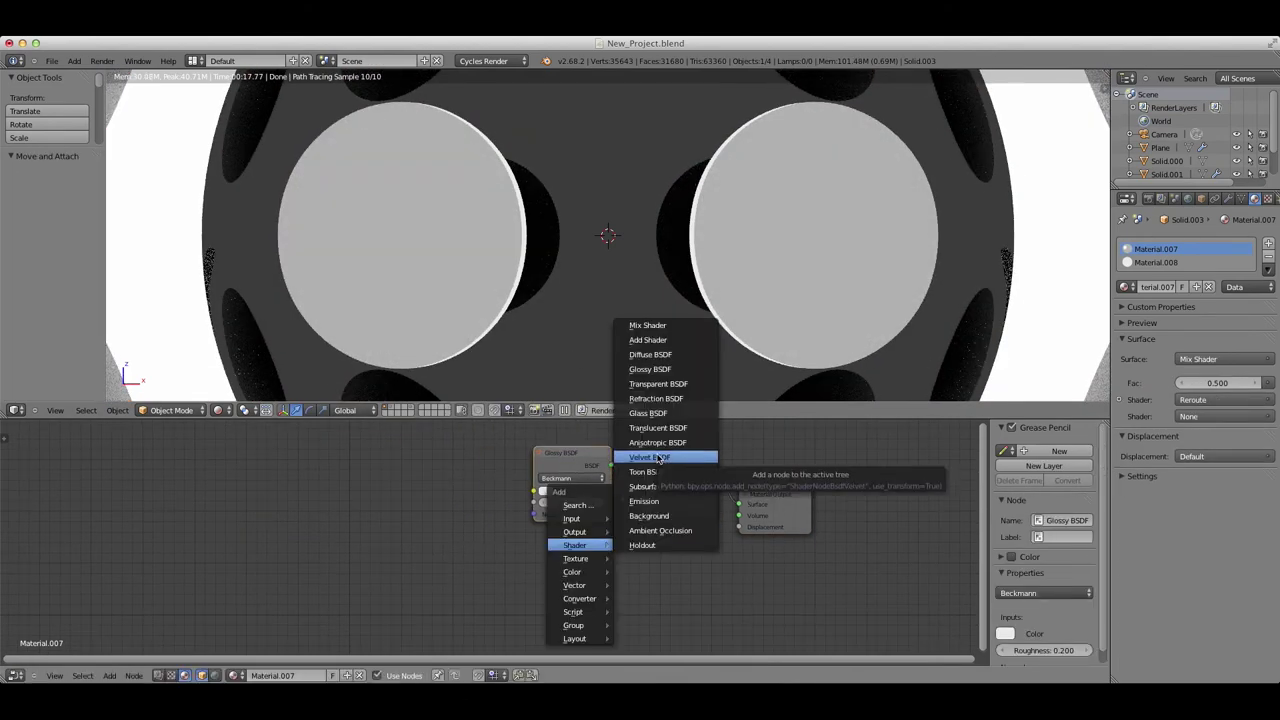
pyautogui.press('Escape')
# Step: Add a Layer Weight node driving the Mix Shader Fac, with Glossy colours gold and white
pyautogui.click(669, 490)
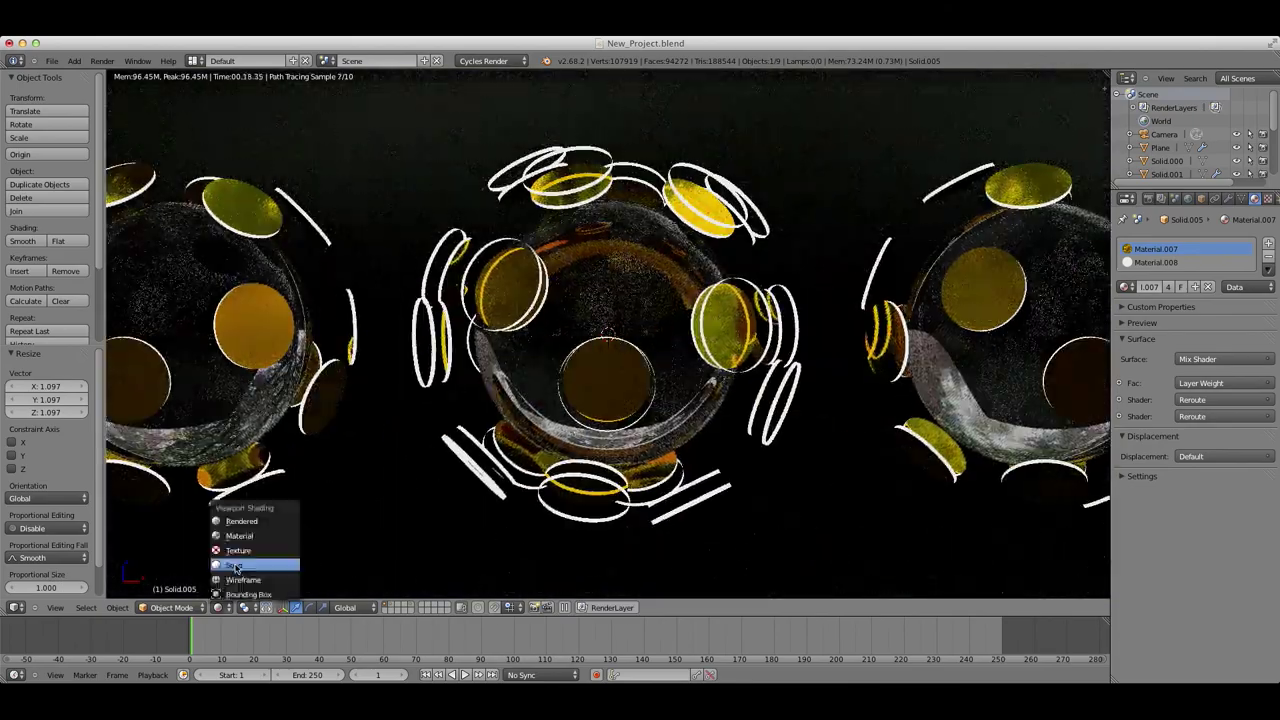
# Step: Switch the viewport to solid shading and clear the render border with Ctrl+Alt+B
pyautogui.click(234, 567)
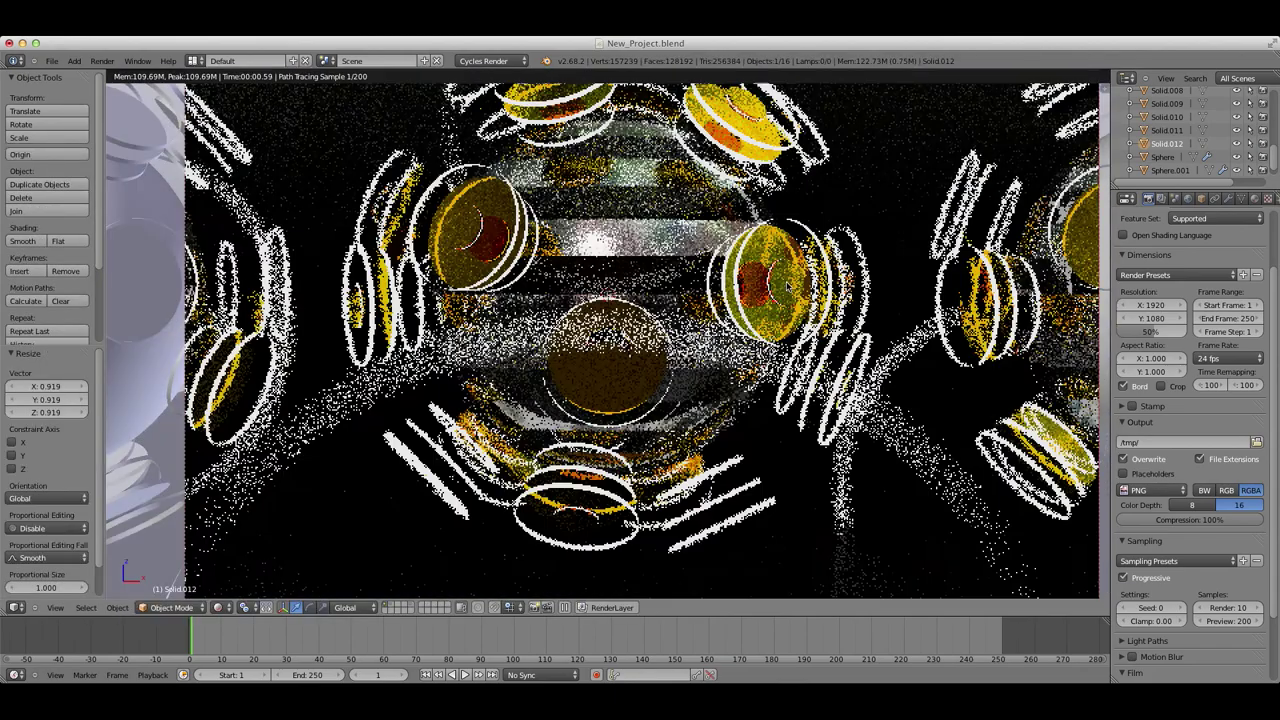
pyautogui.hotkey('ctrl', 'alt', 'b')
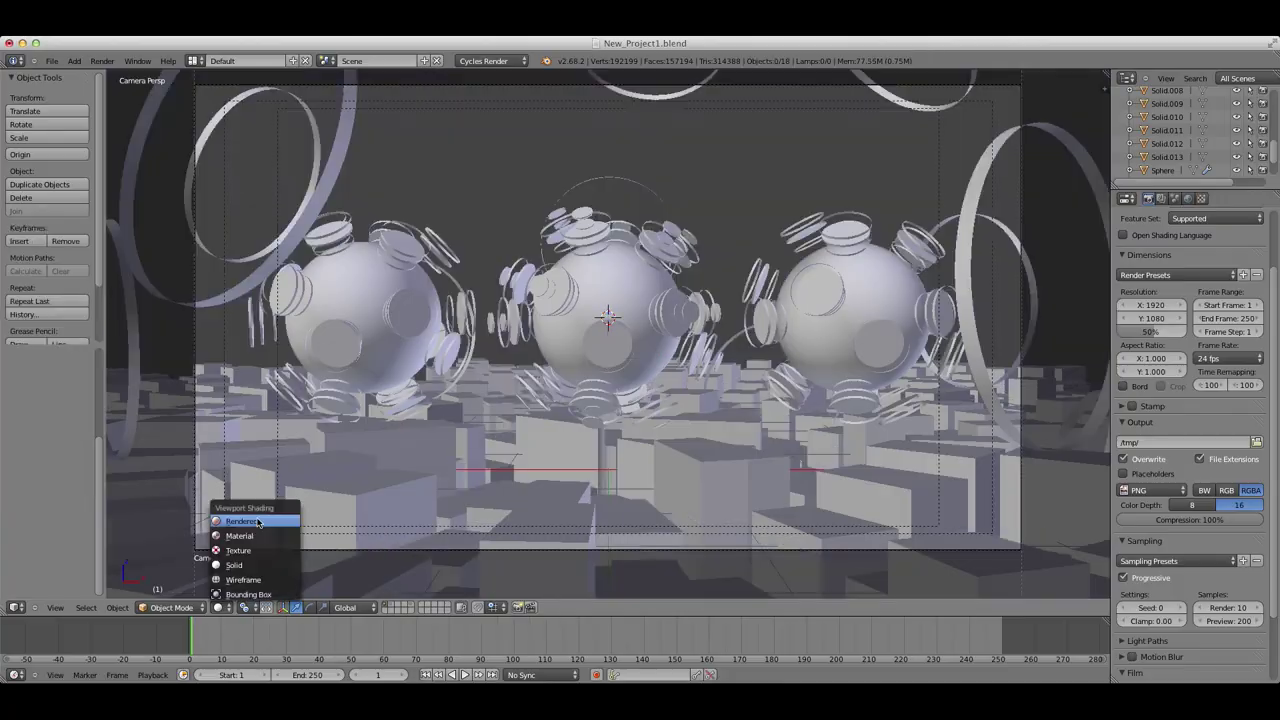
# Step: View the upright block wall and spheres through the camera in rendered preview
pyautogui.click(251, 520)
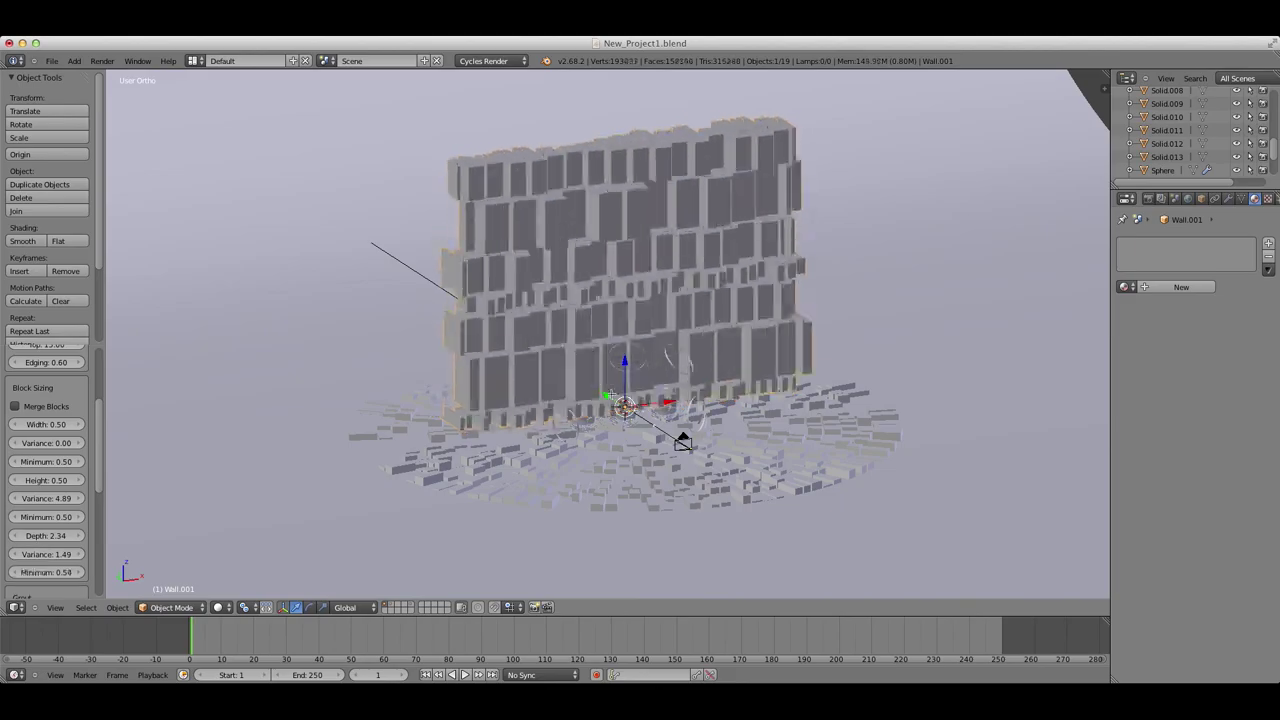
pyautogui.click(241, 521)
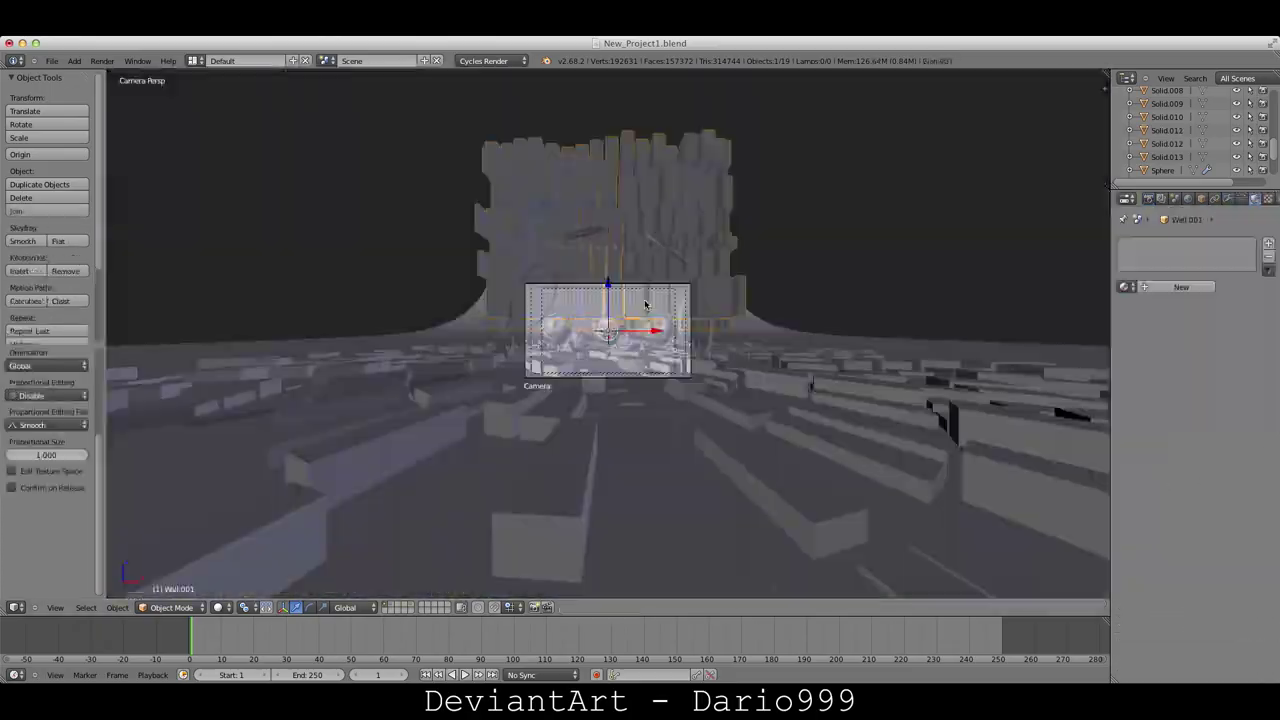
# Step: Preview the camera view in Rendered shading before the 1920×1080 render
pyautogui.hotkey('shift', 'z')
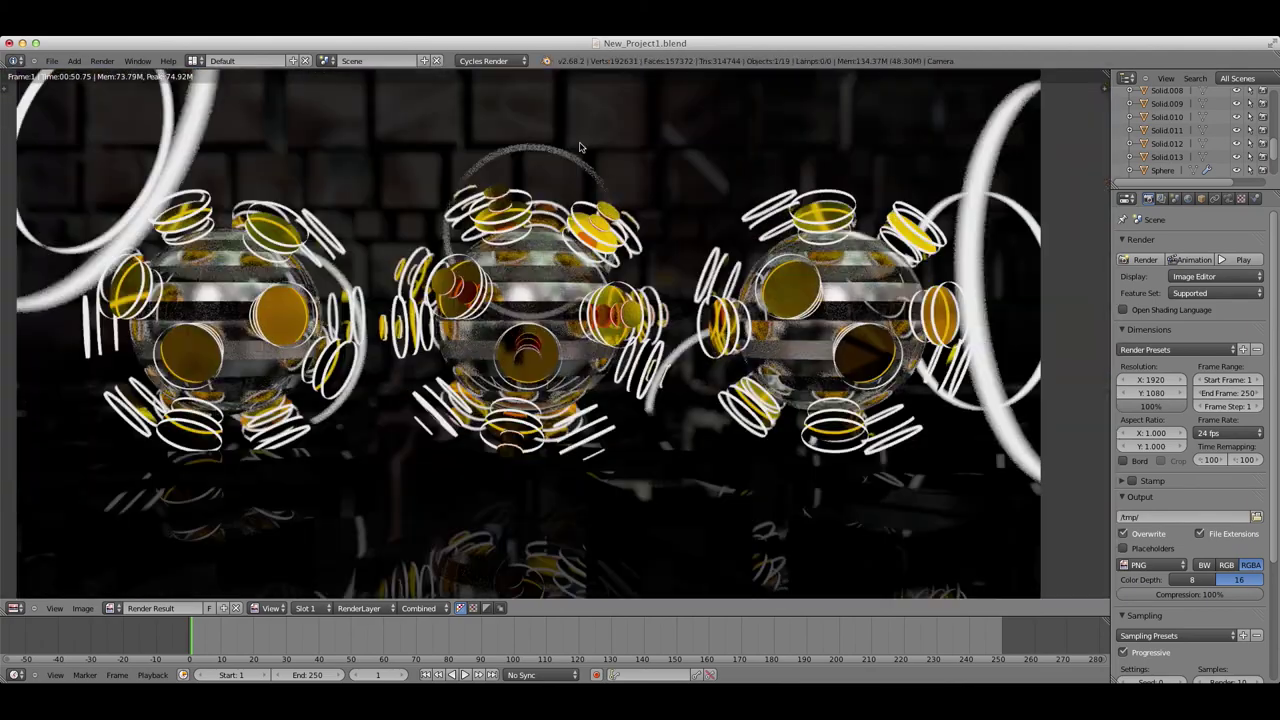
# Step: Leave the finished render and return to the 3D scene
pyautogui.press('Escape')
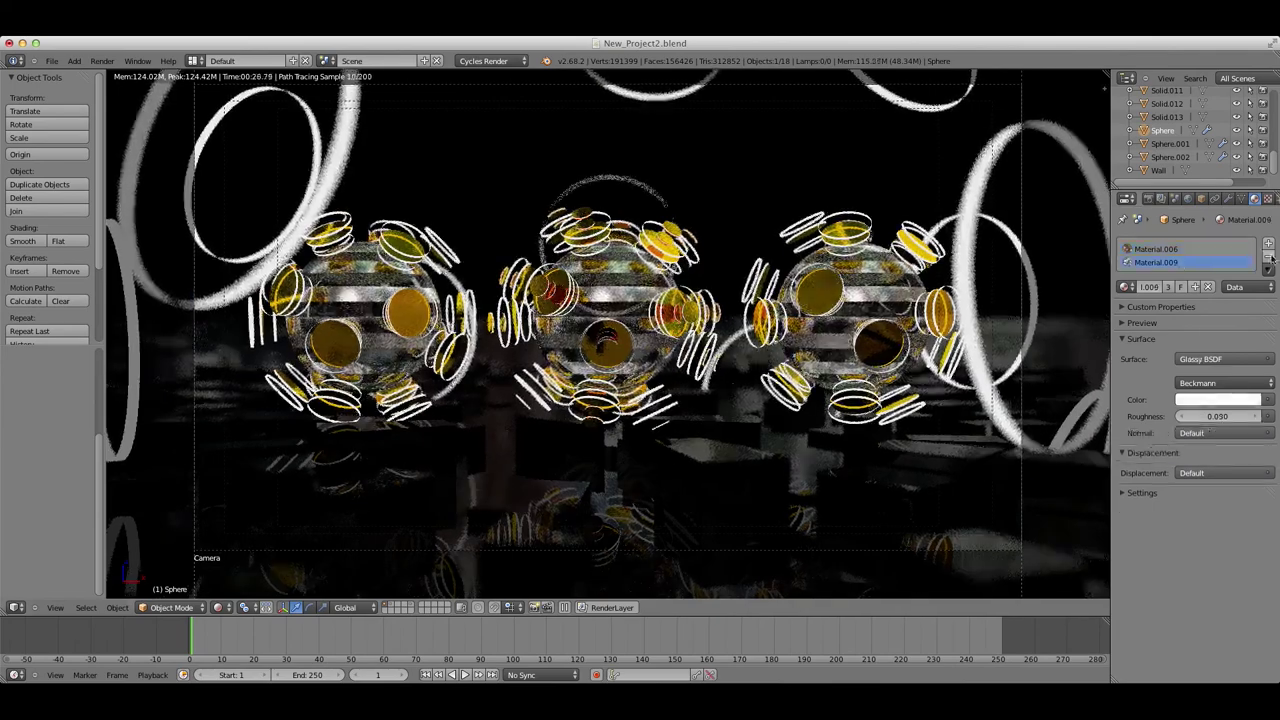
# Step: Switch the viewport to wireframe and scroll down to the resolution settings
pyautogui.hotkey('shift', 'z')
pyautogui.scroll(-4, 1175, 568)
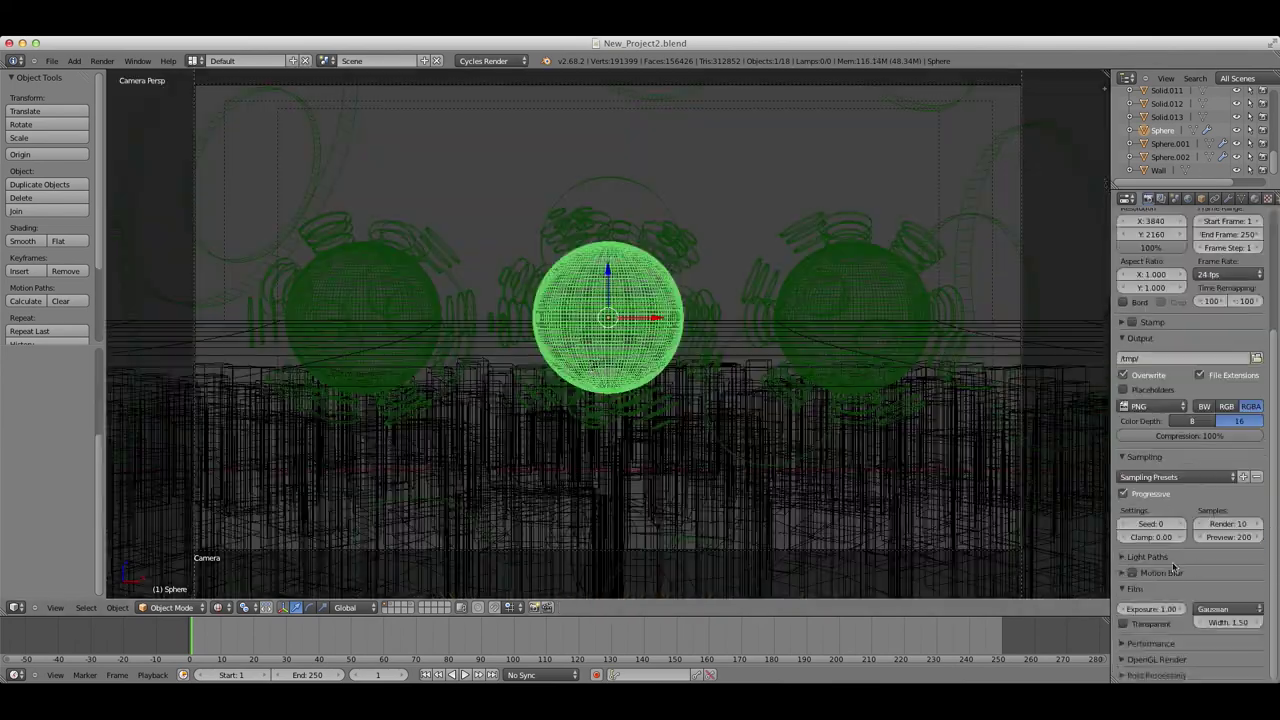